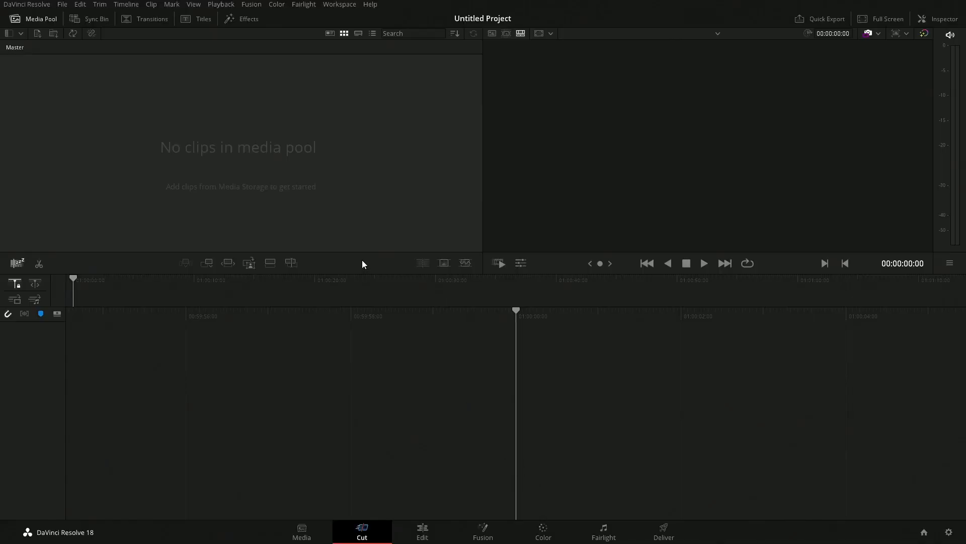
- Open the View menu on the Cut page of the empty Untitled Project
click(195, 6)
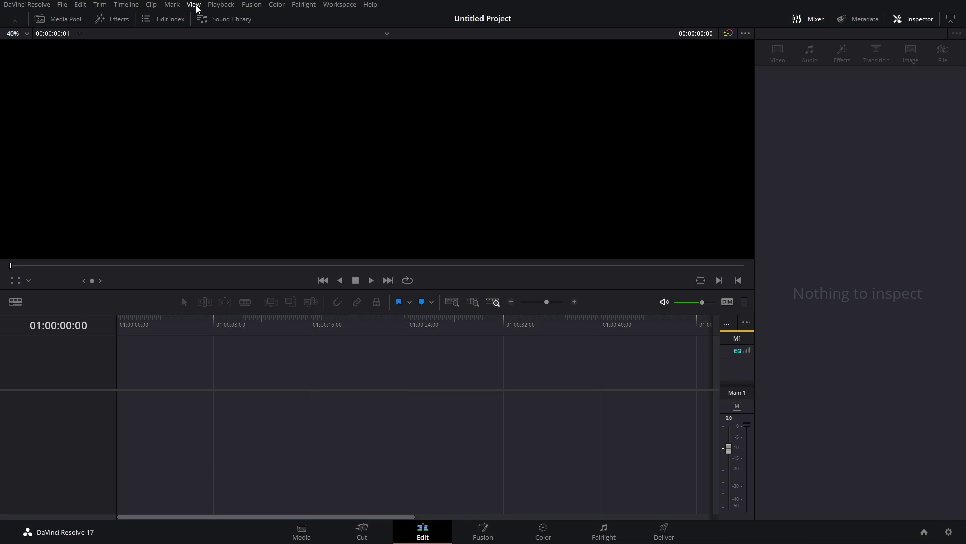
- Close the View menu and move to the Edit page
click(195, 5)
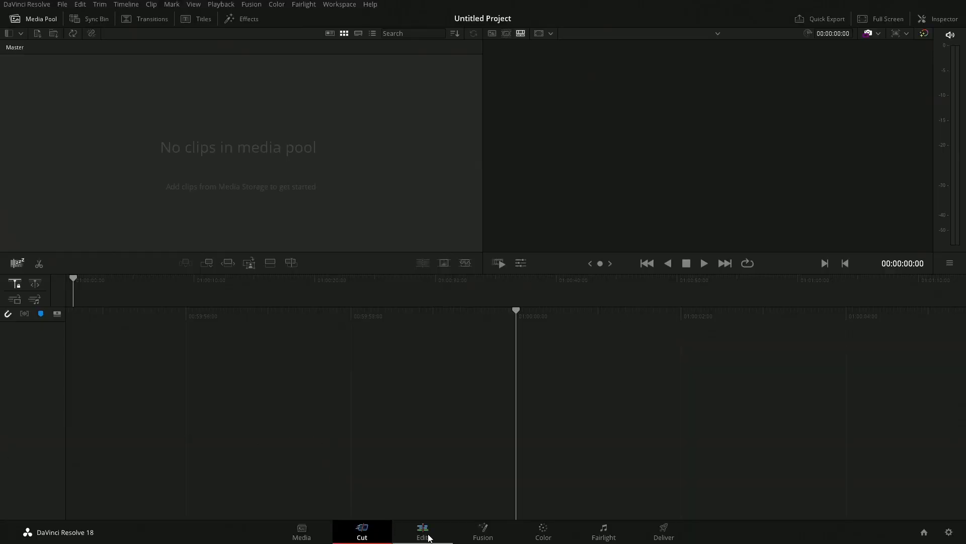
click(429, 536)
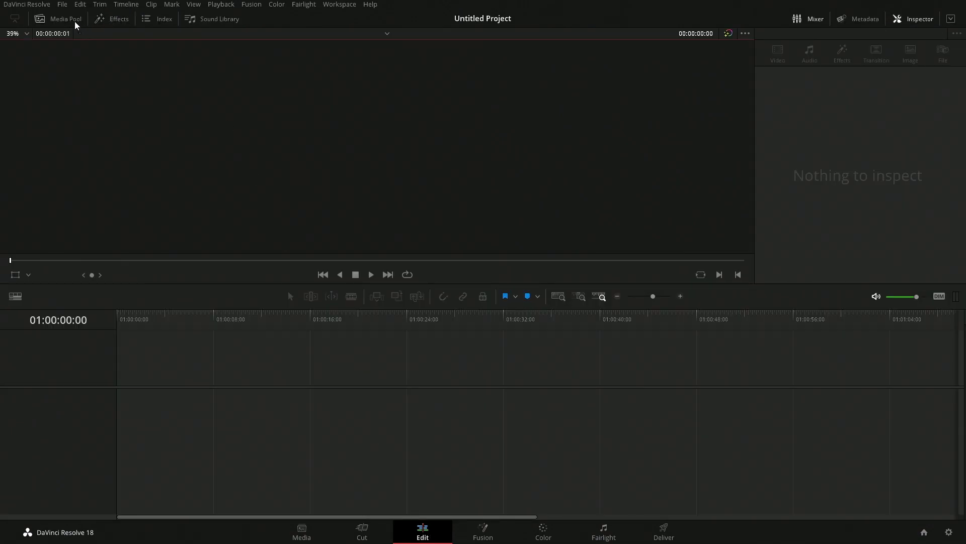
- Drag intro_v4.mov from the Master bin onto the timeline and scrub to about 01:00:03:11
click(75, 22)
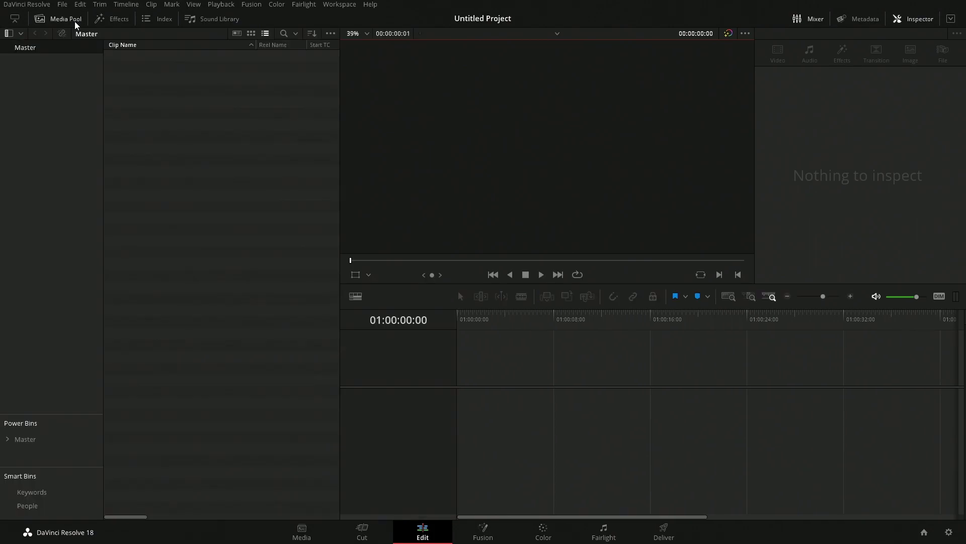
click(30, 441)
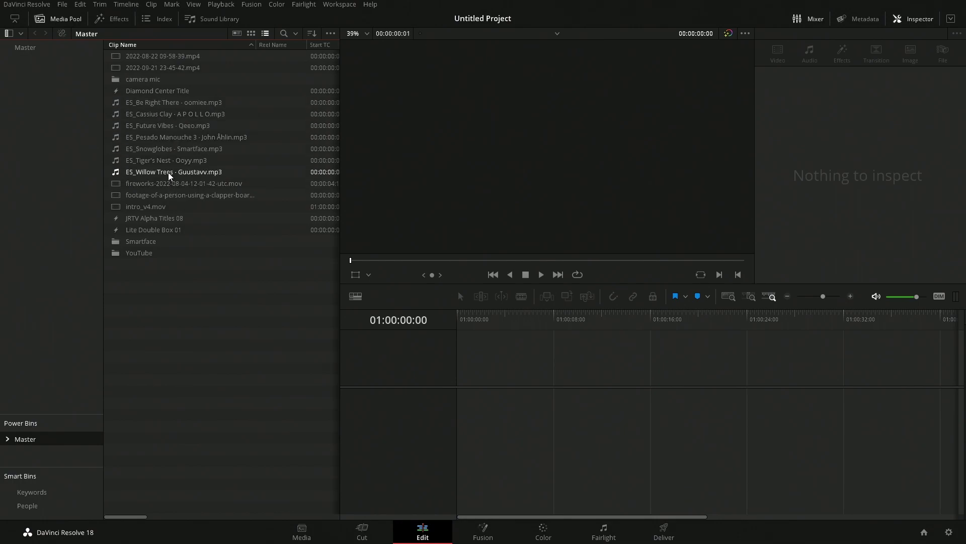
drag(151, 207, 482, 387)
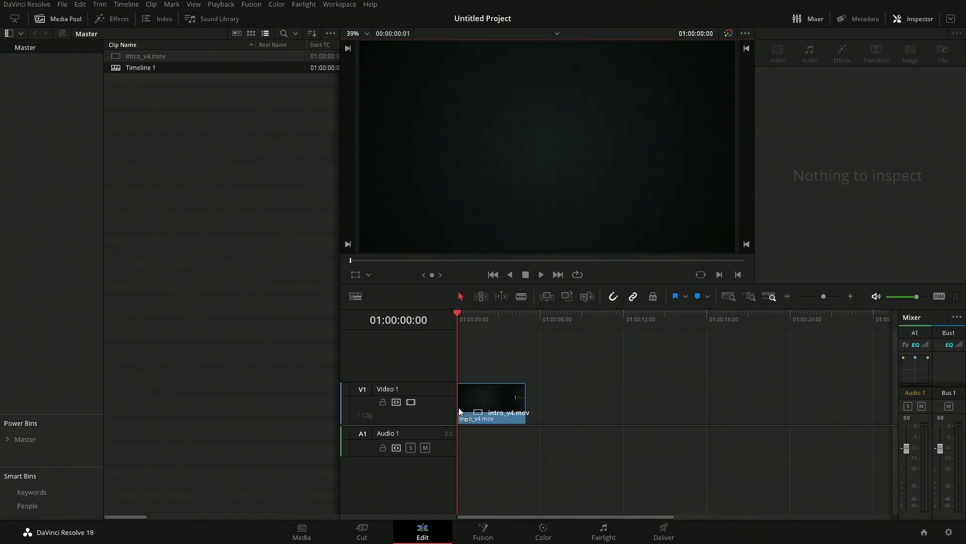
click(481, 320)
drag(481, 320, 506, 325)
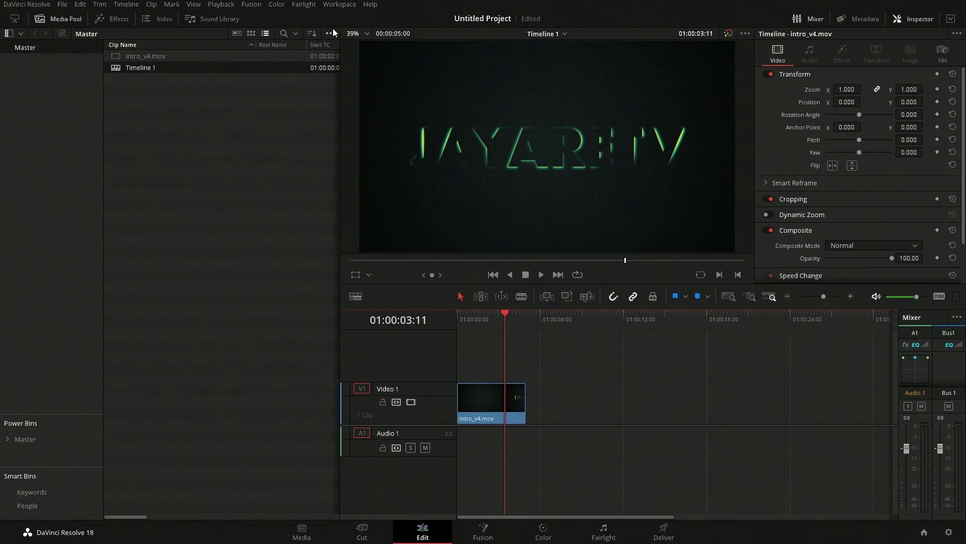
click(330, 34)
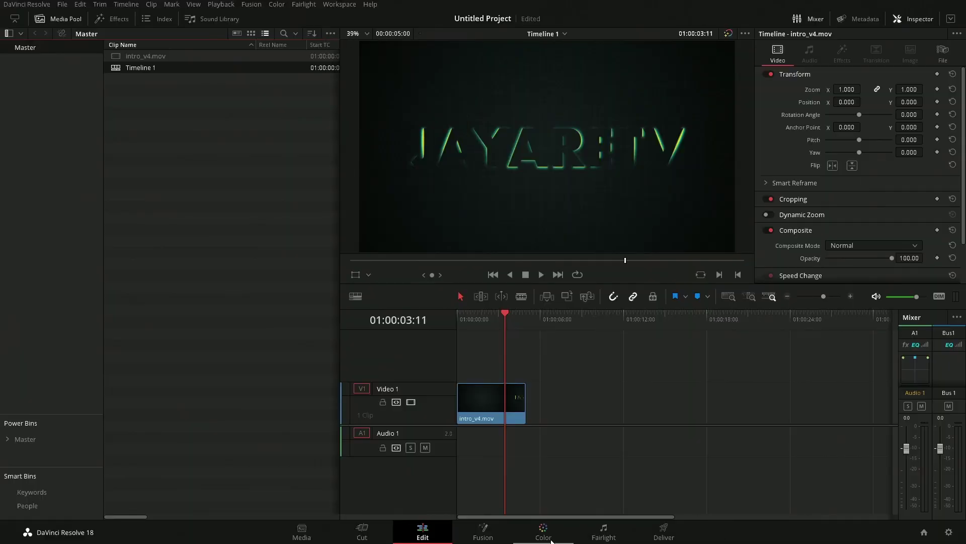
- On the Color page, toggle the Primaries between Log and Color Wheels using the viewer options menu
click(544, 533)
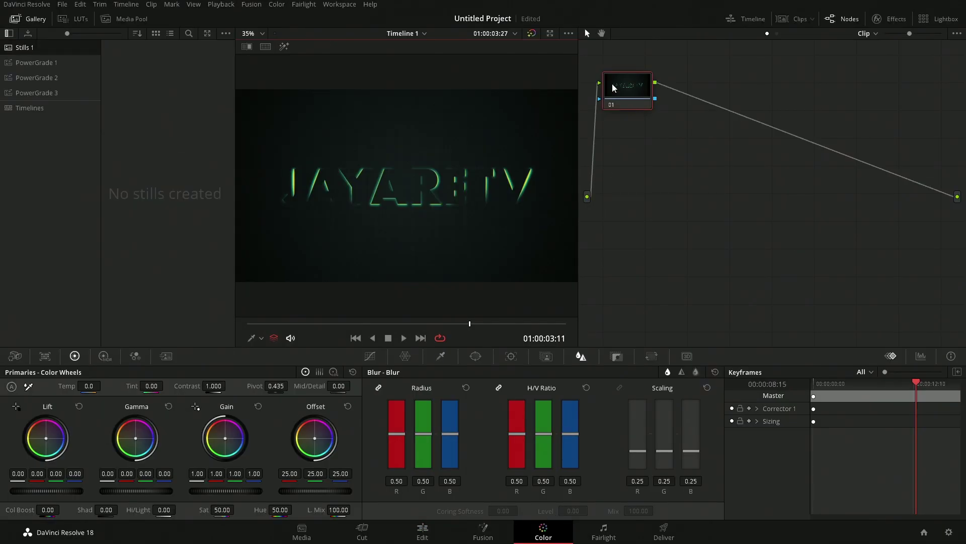
click(569, 34)
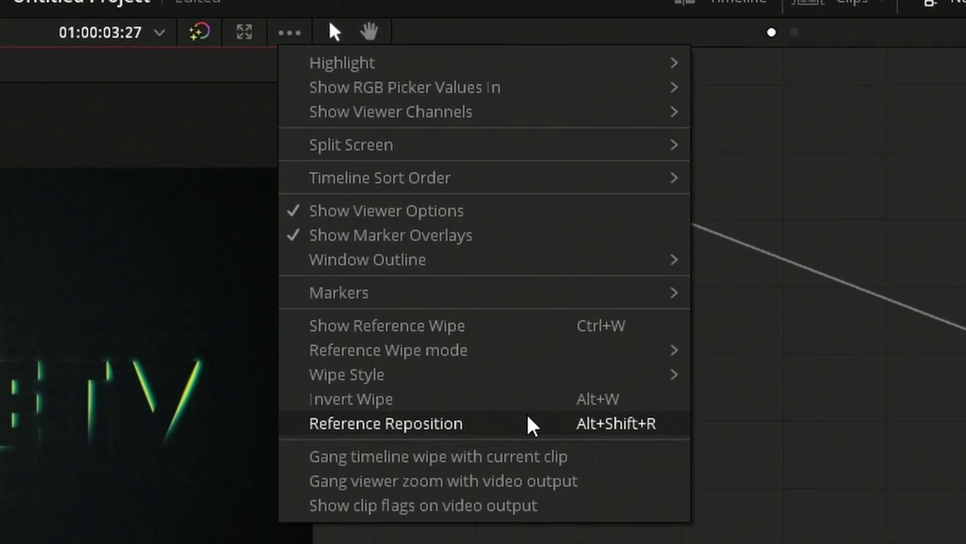
mouse_move(553, 380)
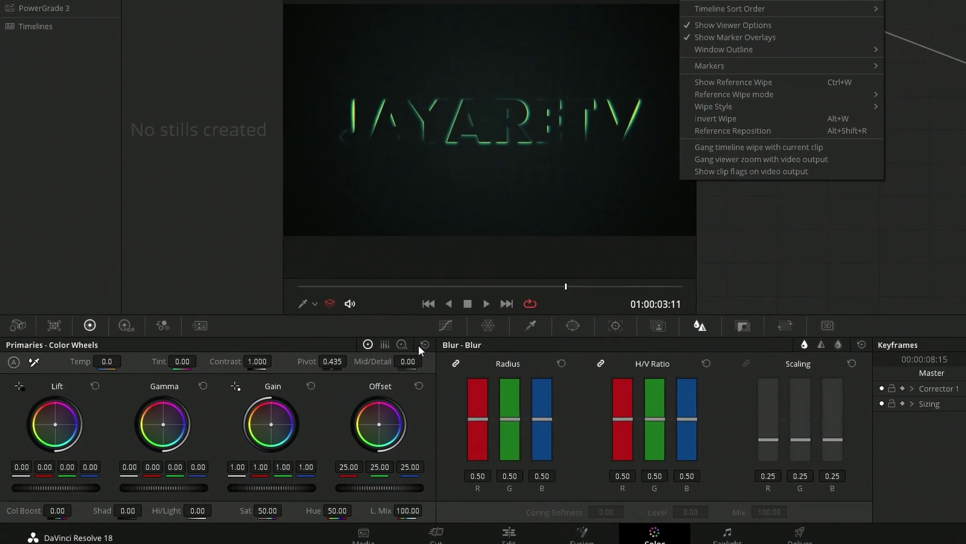
click(381, 304)
click(351, 304)
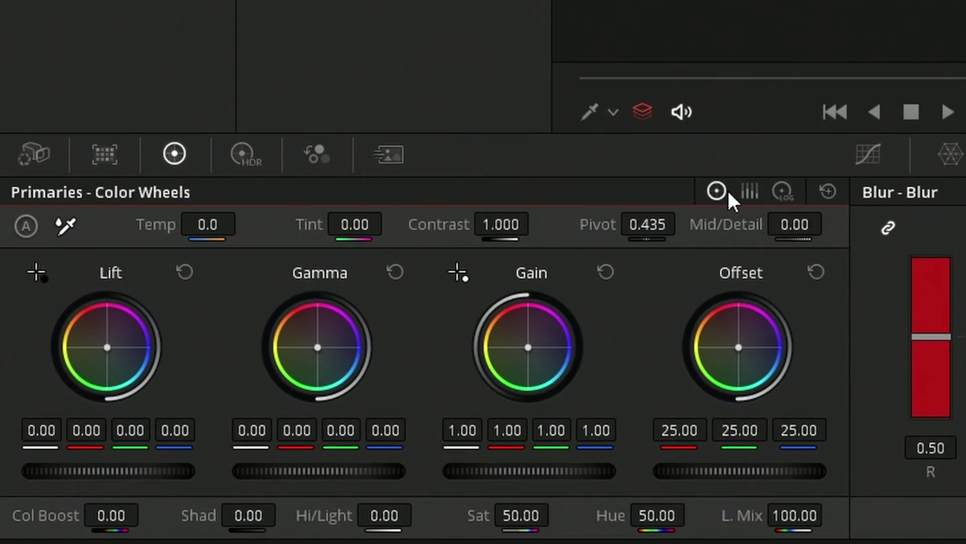
click(782, 192)
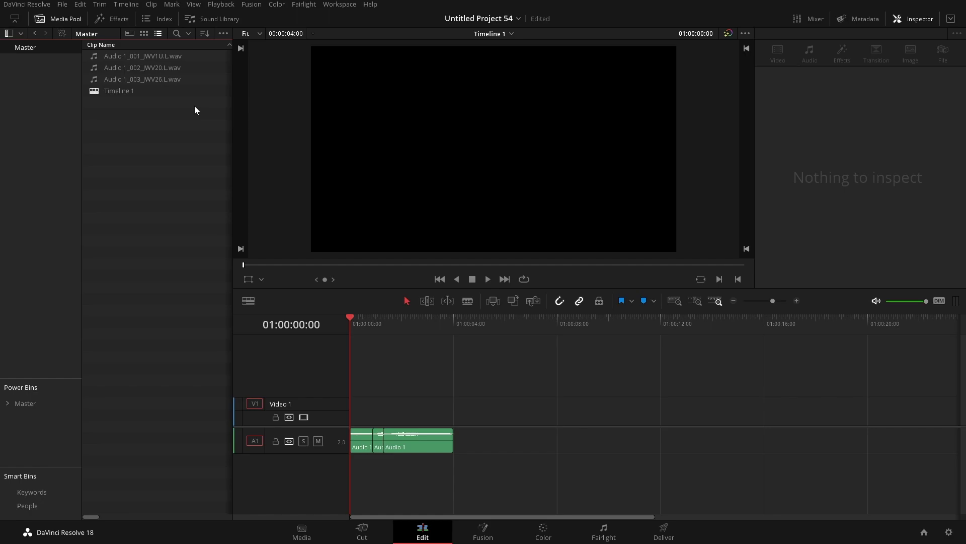
- Check the Media Pool and Timeline View Options menus, then open the View menu
click(224, 34)
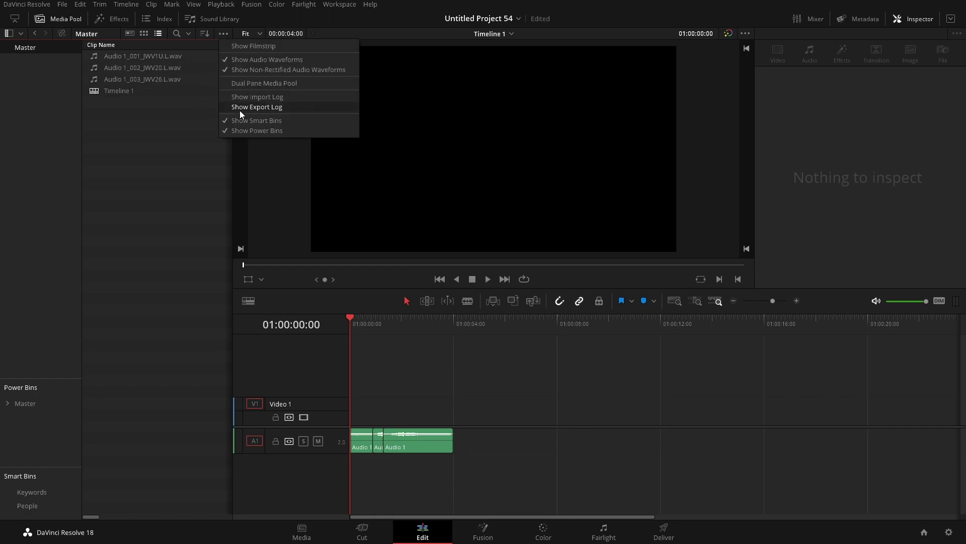
click(227, 333)
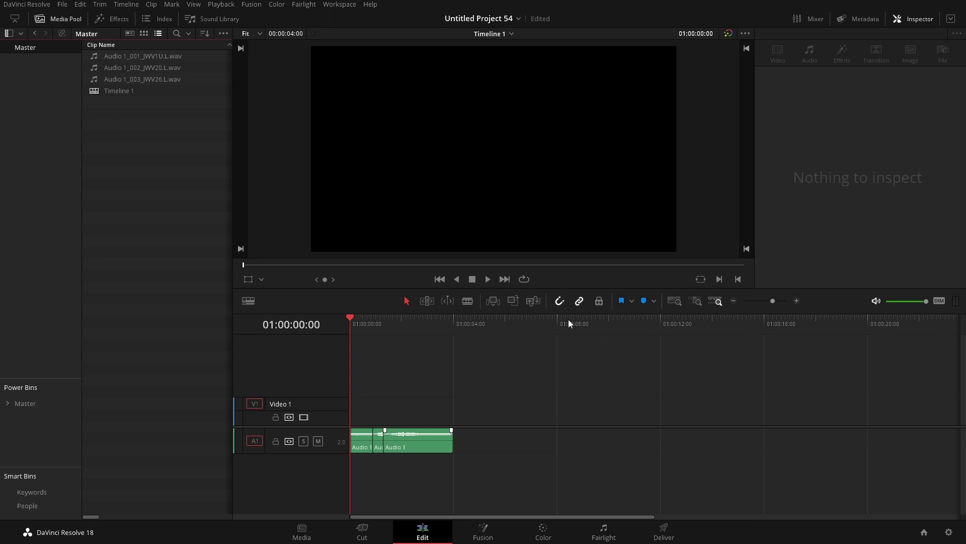
click(248, 301)
click(194, 5)
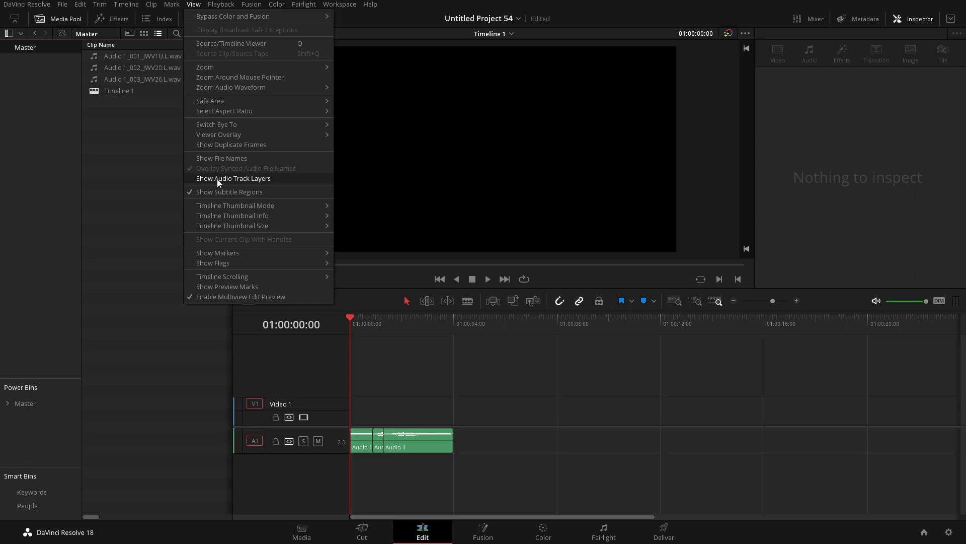
- Turn on Show Audio Track Layers and drag A1's lower border down to enlarge it
click(217, 179)
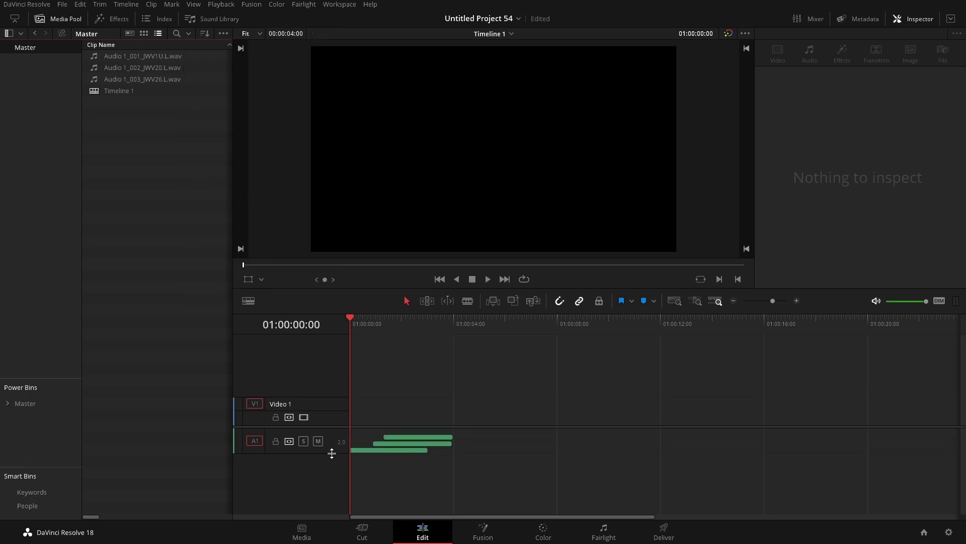
drag(332, 452, 334, 486)
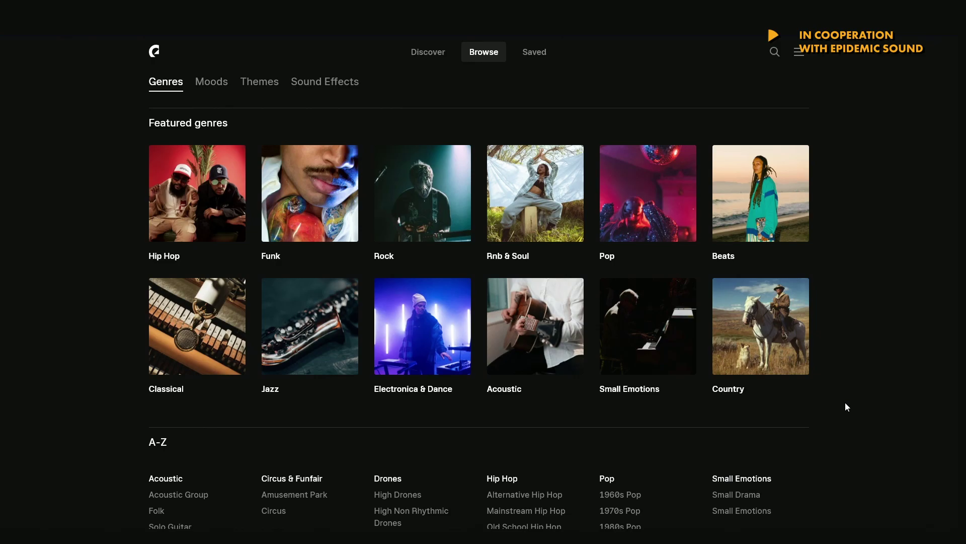
- Open the Hip Hop genre and scroll down through its track list
click(205, 218)
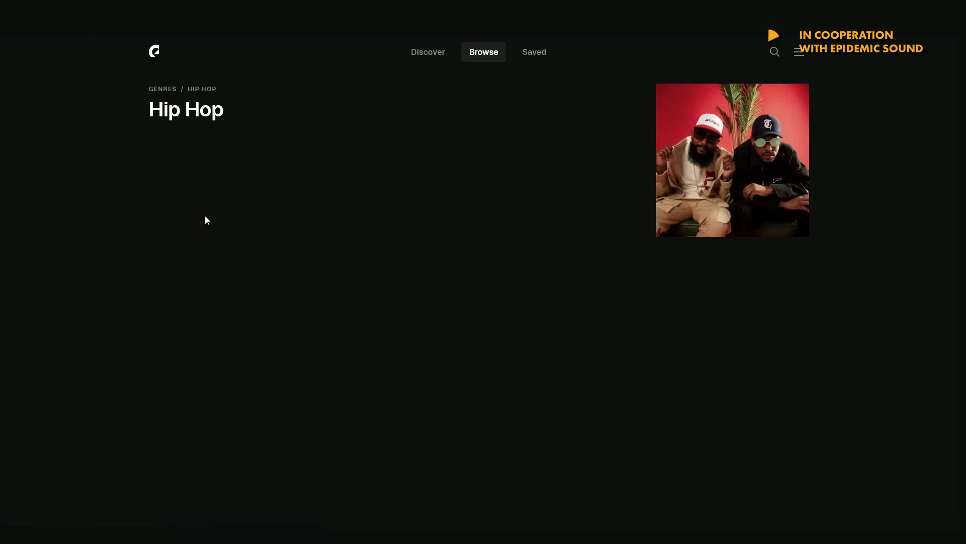
scroll(346, 292, down, 15)
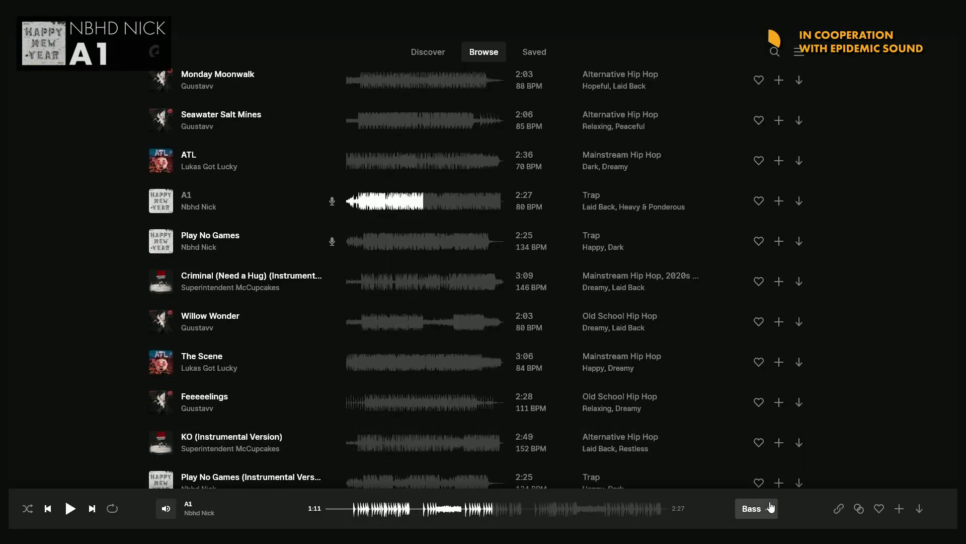
- Preview A1's Bass, Melody and Instruments stems in the player
click(756, 509)
click(736, 456)
click(740, 414)
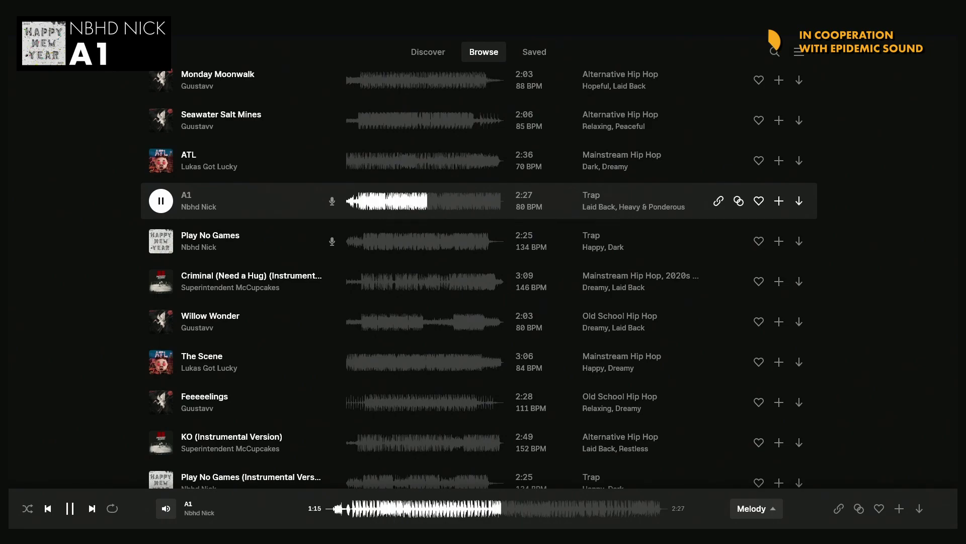
key(space)
click(757, 509)
click(769, 441)
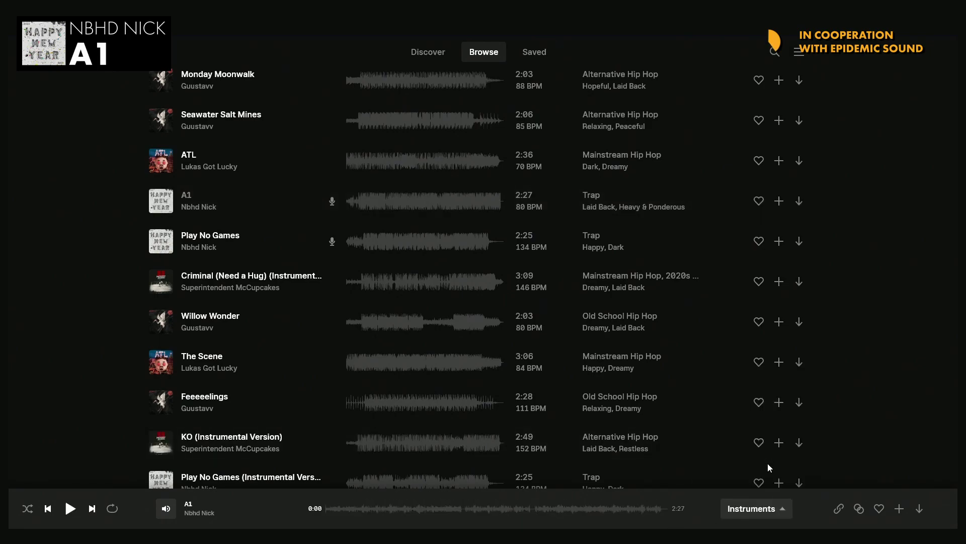
key(space)
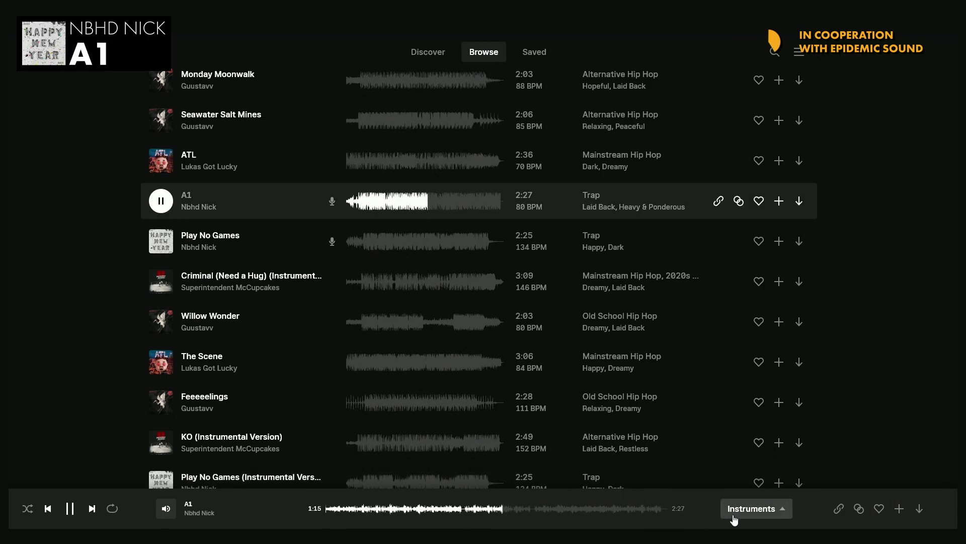
click(737, 513)
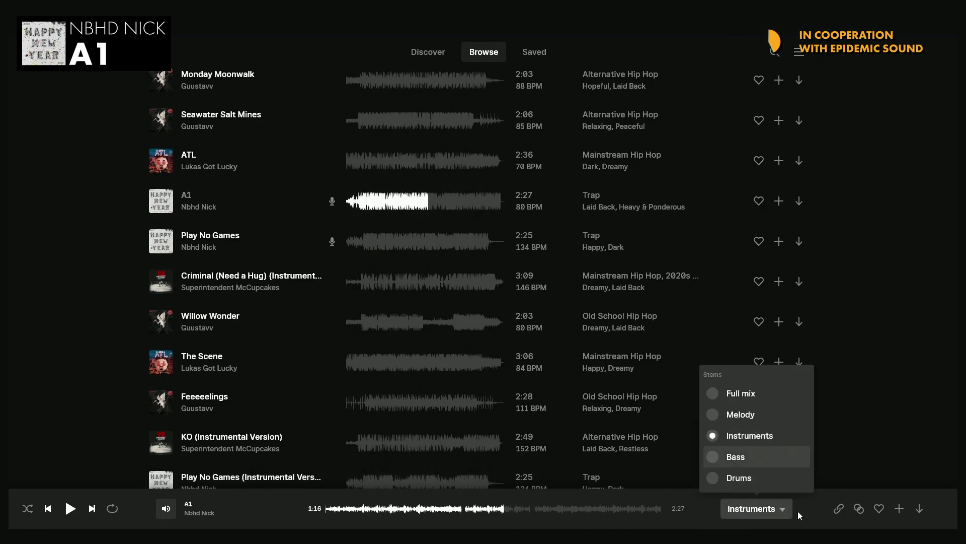
- Open A1's download dialog and set Stems to download all stems as a zip
click(919, 508)
click(390, 281)
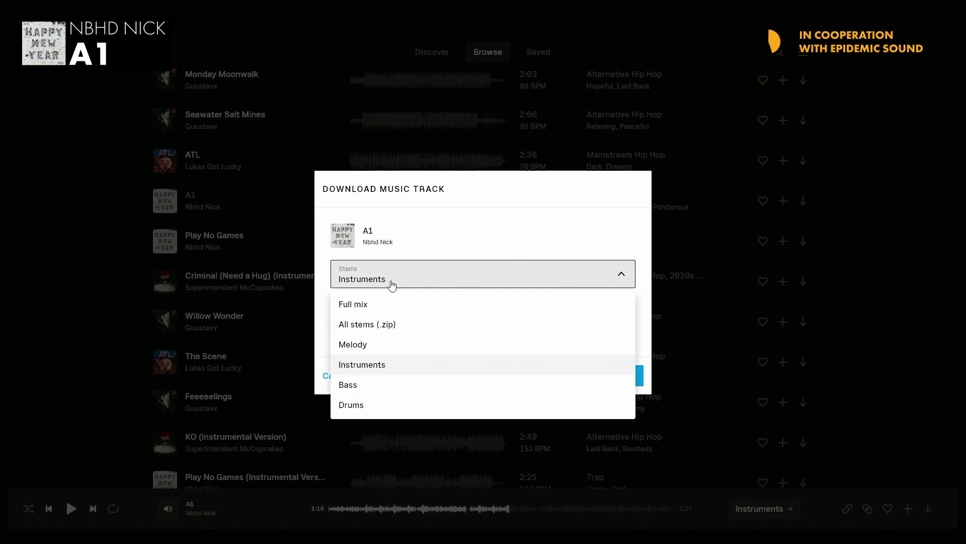
click(353, 307)
click(365, 279)
click(367, 326)
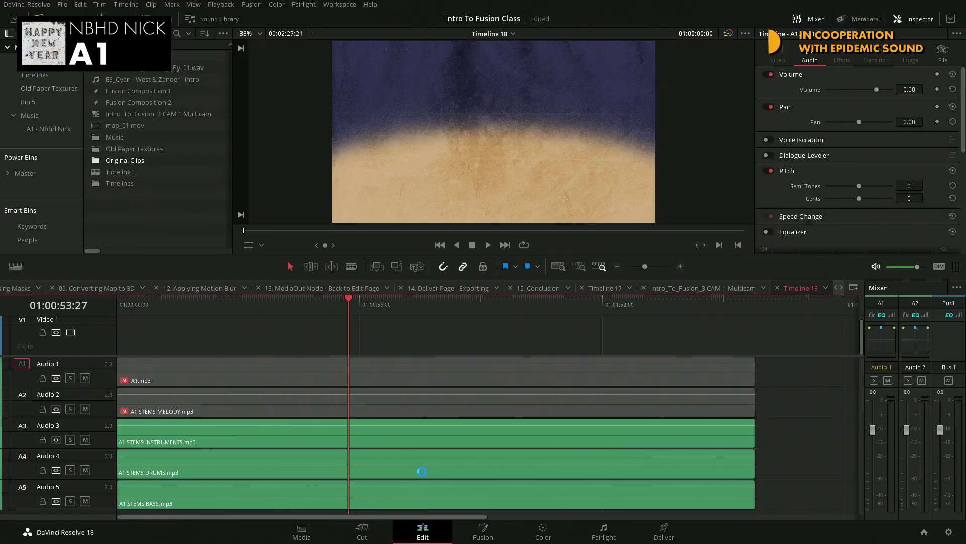
click(216, 377)
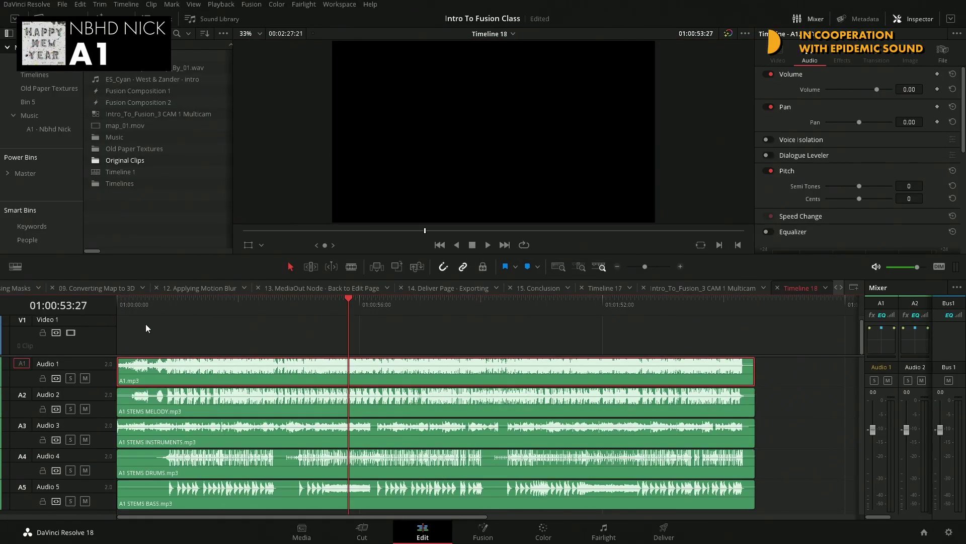
click(164, 403)
click(163, 433)
click(162, 463)
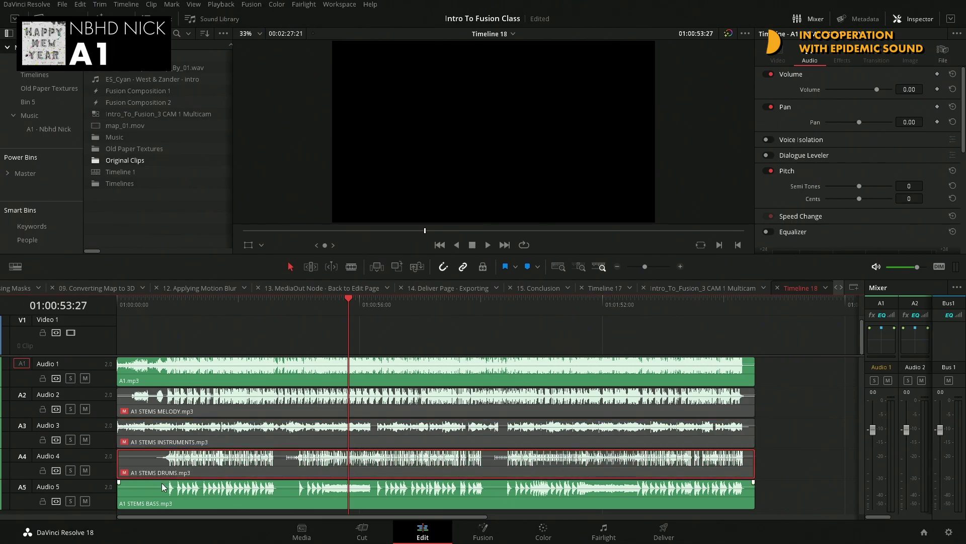
click(162, 482)
click(163, 312)
key(space)
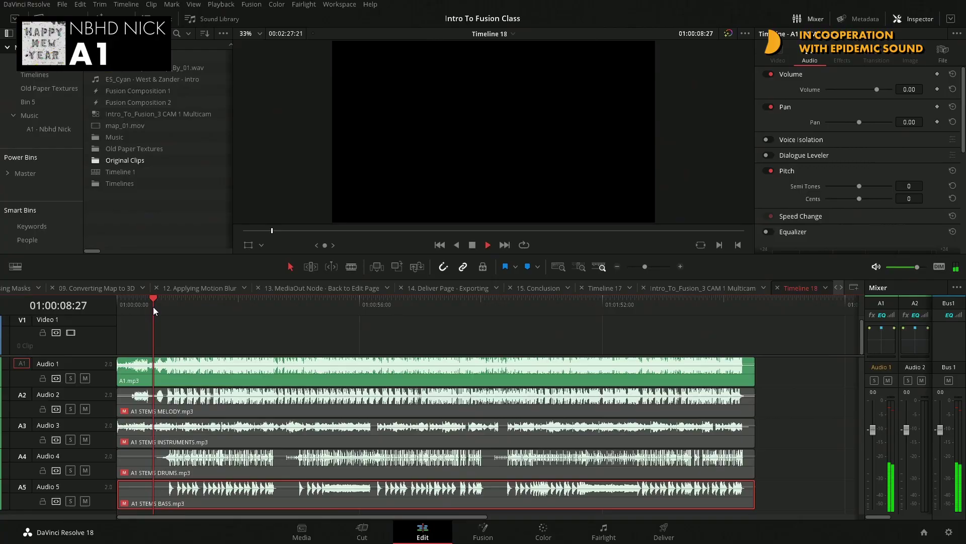
click(180, 305)
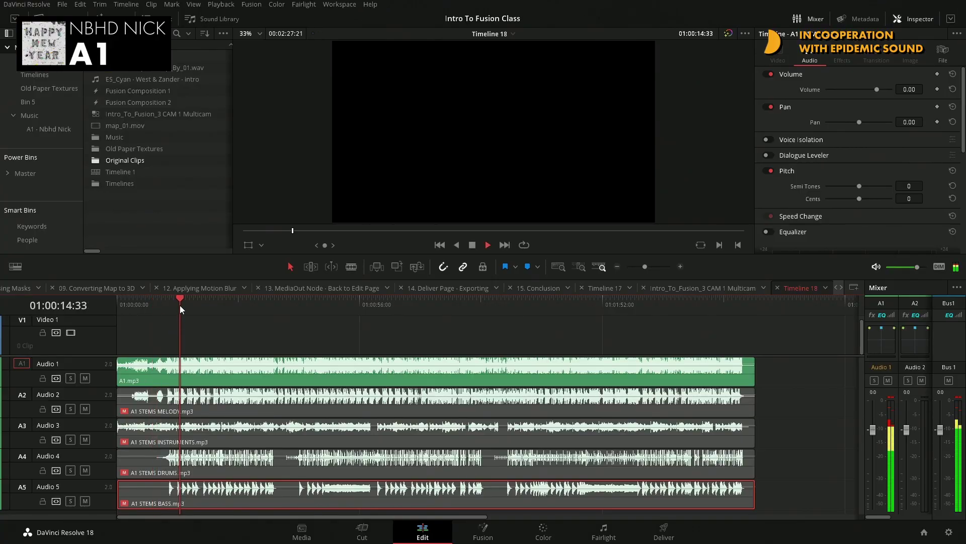
key(space)
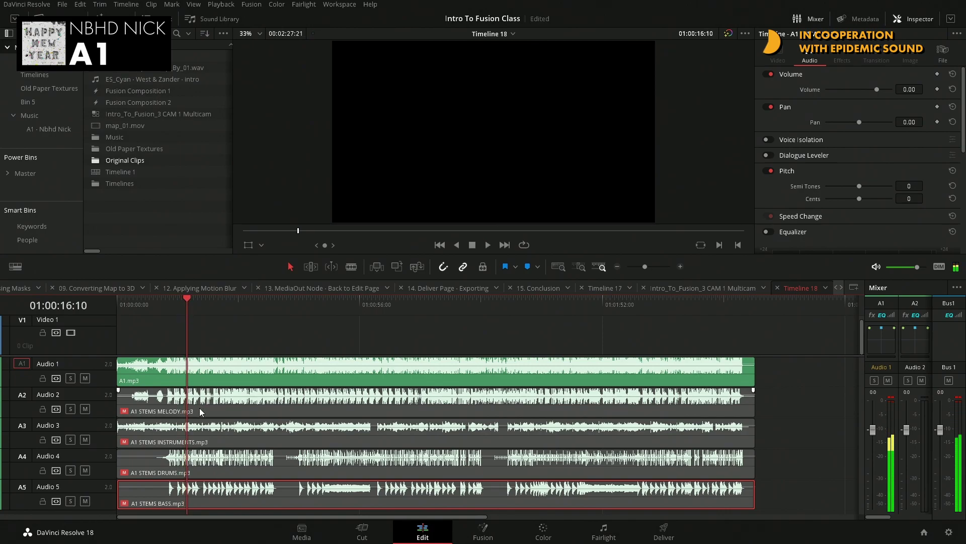
click(202, 373)
click(214, 416)
key(d)
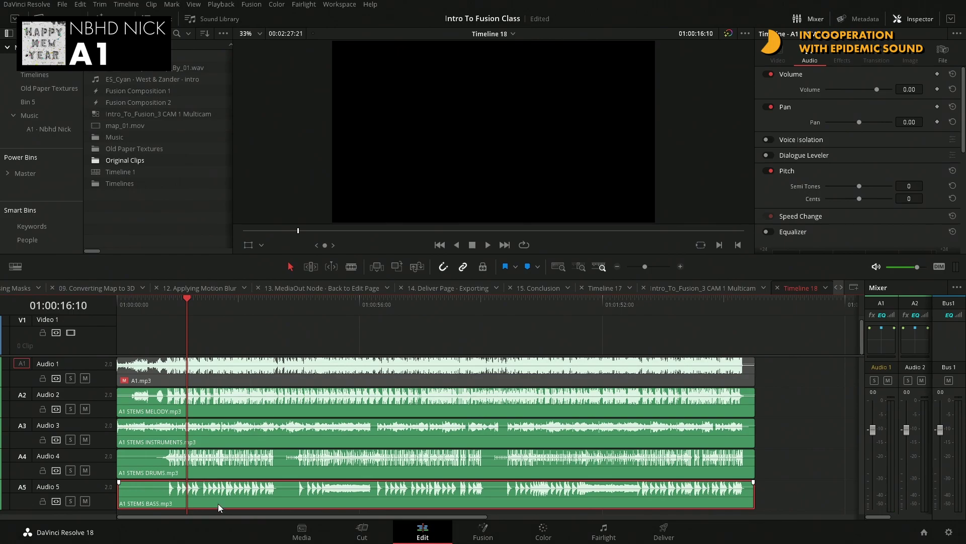
key(space)
key(space)
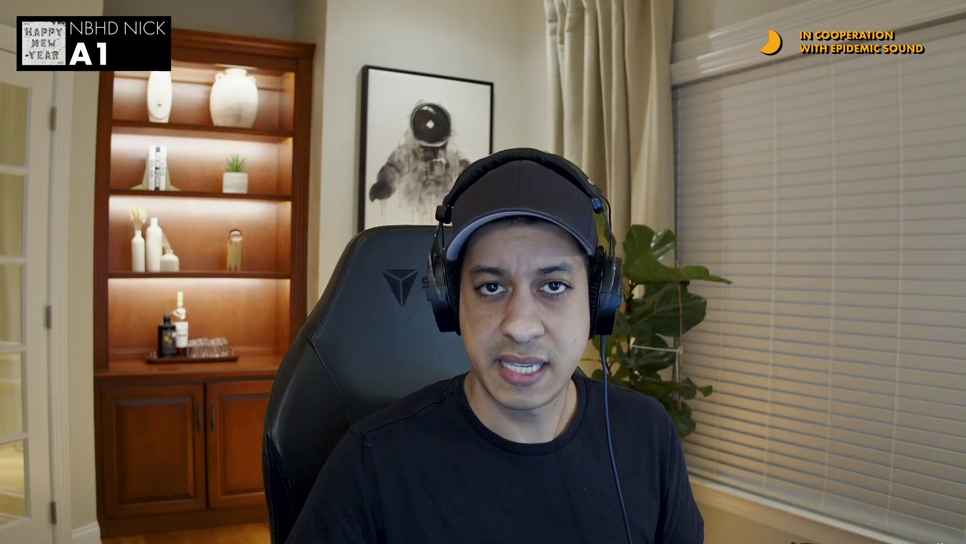
click(216, 412)
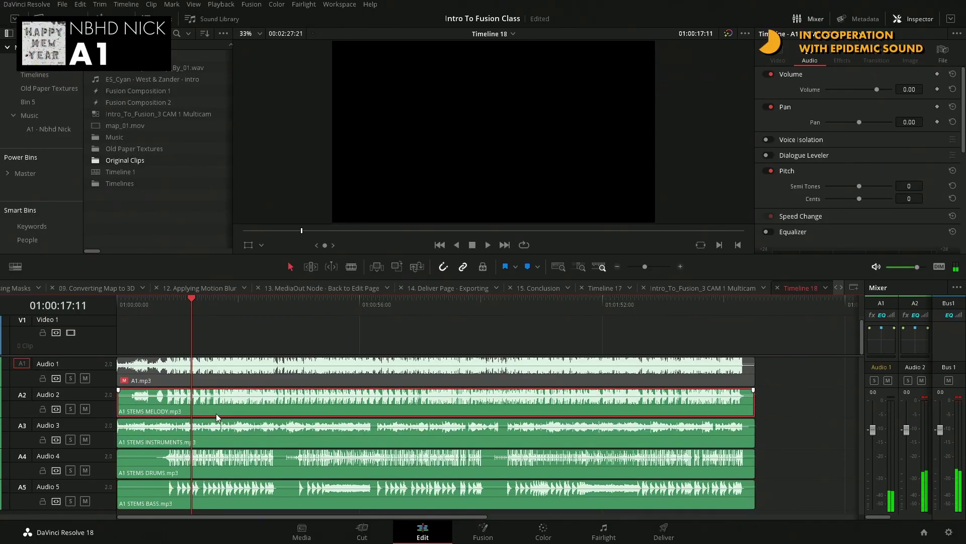
key(d)
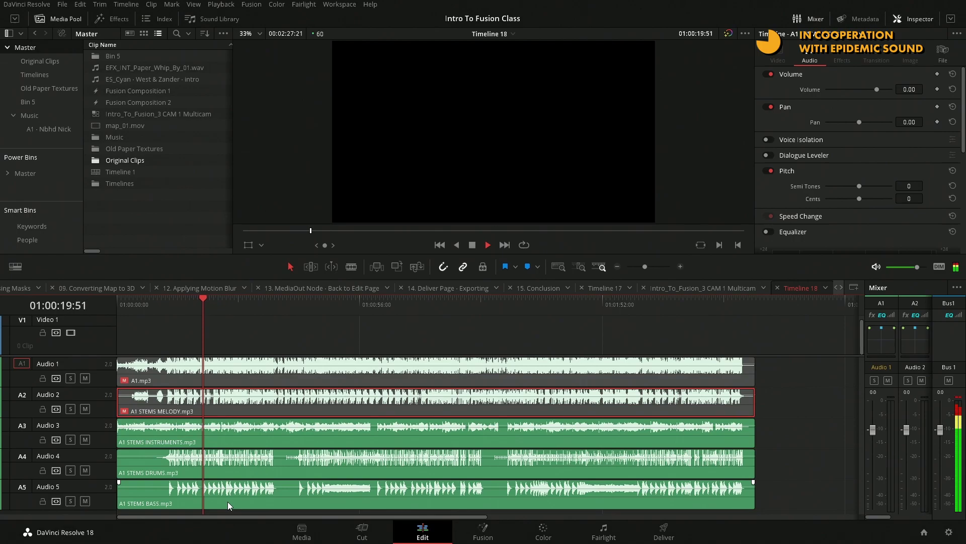
- Re-enable the bass stem, disable the instruments stem with D, then open Epidemic Sound's Sound Effects
click(228, 501)
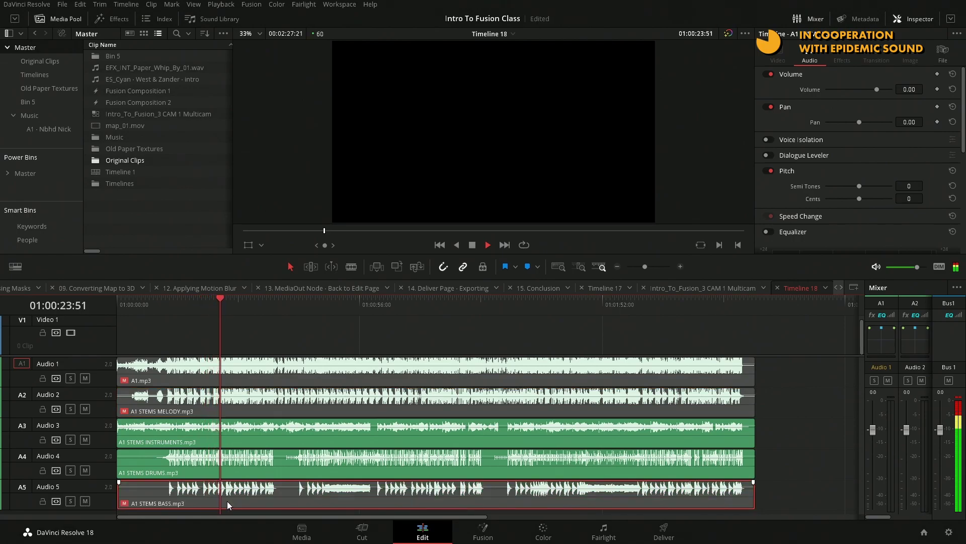
key(d)
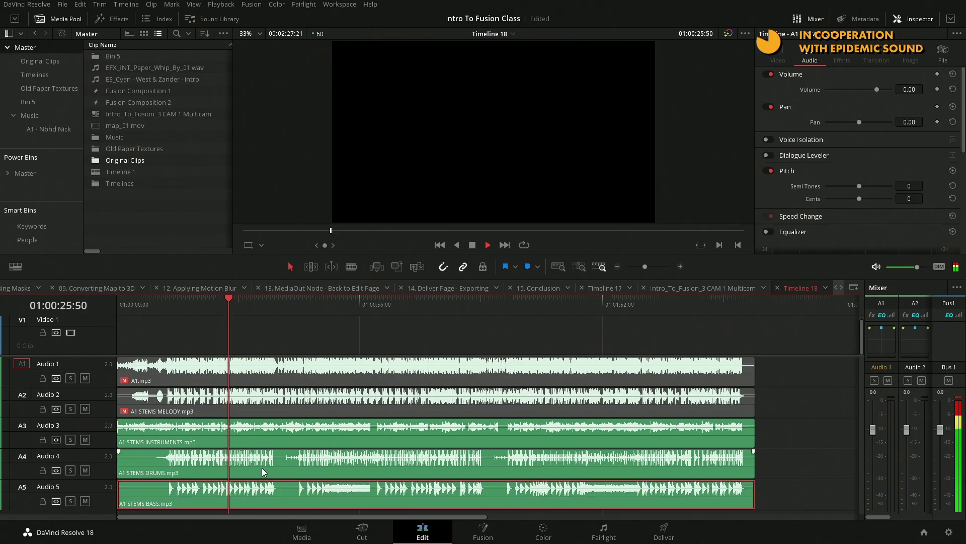
click(259, 437)
key(d)
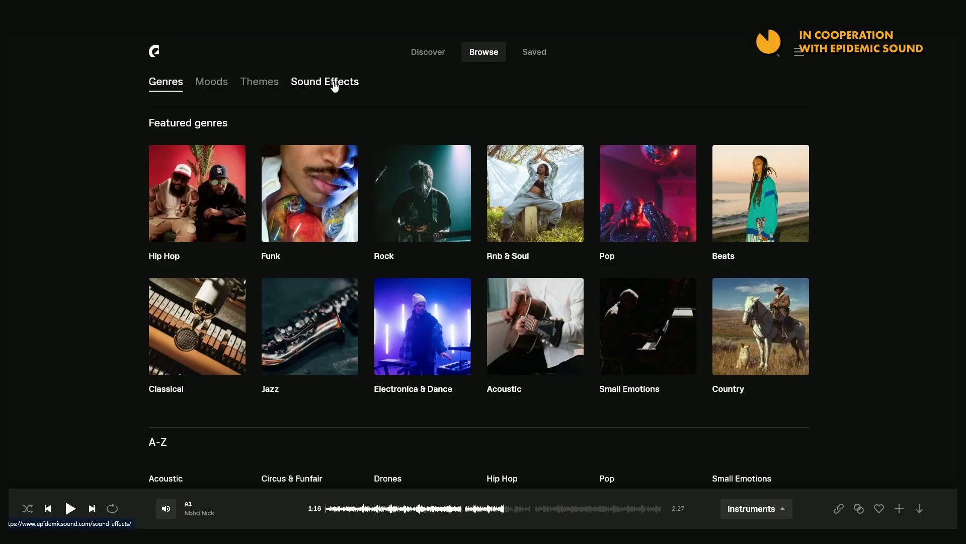
click(334, 86)
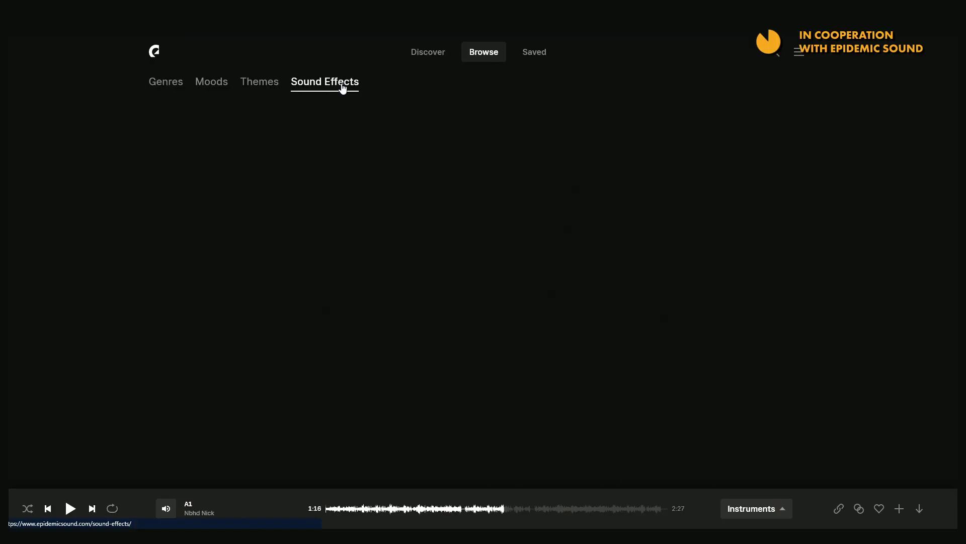